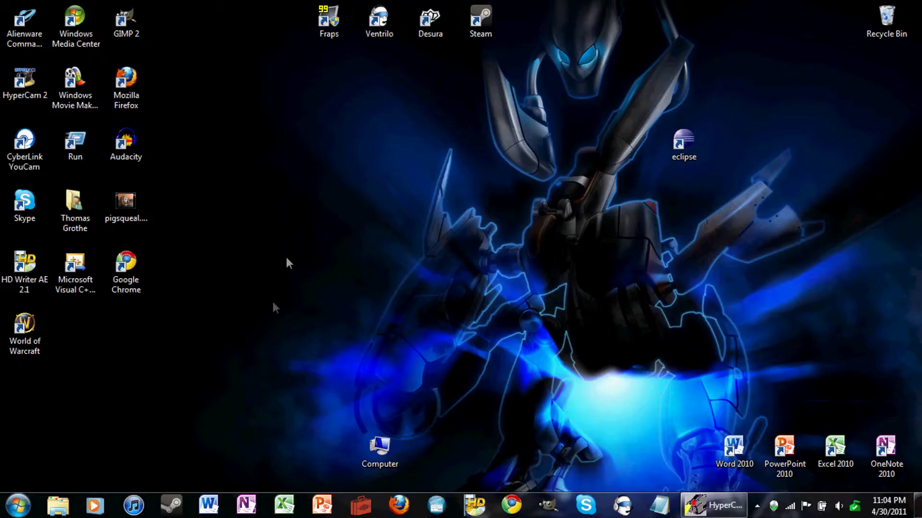
- Launch Steam from its desktop shortcut
{"action": "double_click", "coordinate": [480, 24]}
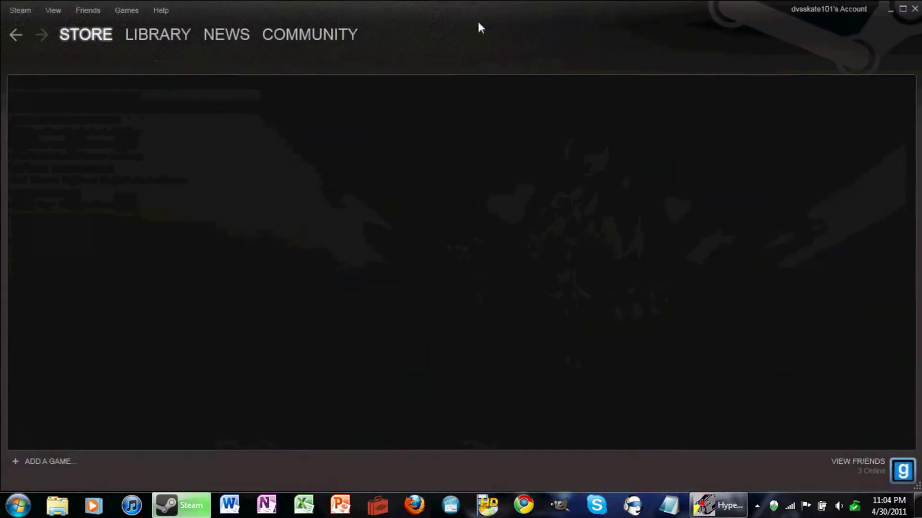
- Filter the Steam library to Tools and launch Alien Swarm - SDK
{"action": "left_click", "coordinate": [156, 36]}
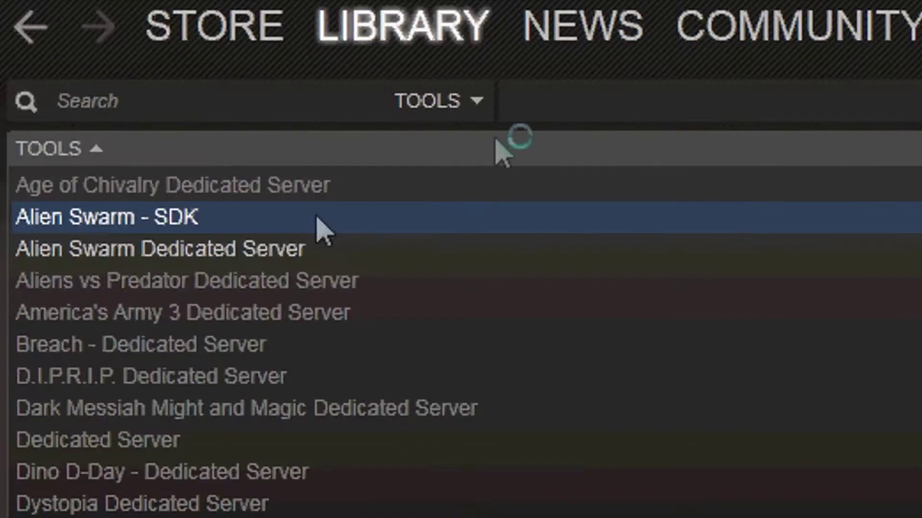
{"action": "left_click", "coordinate": [458, 100]}
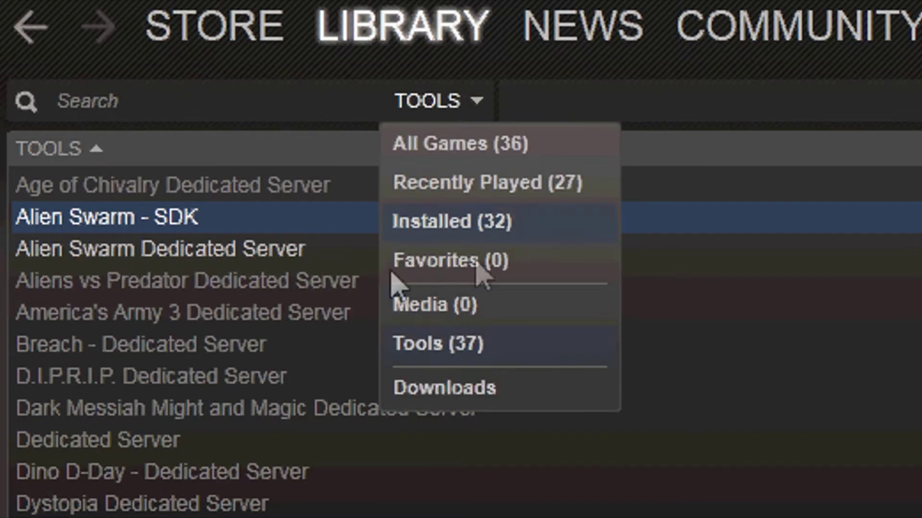
{"action": "left_click", "coordinate": [481, 345]}
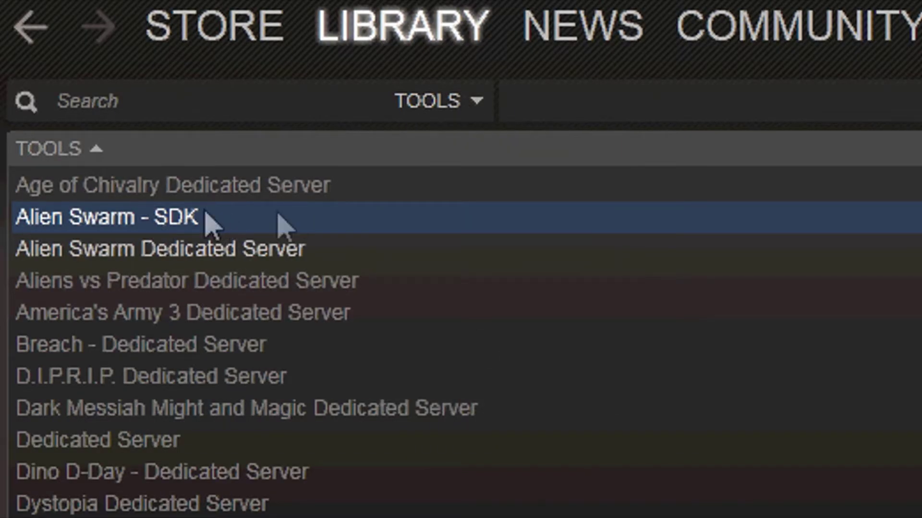
{"action": "double_click", "coordinate": [237, 215]}
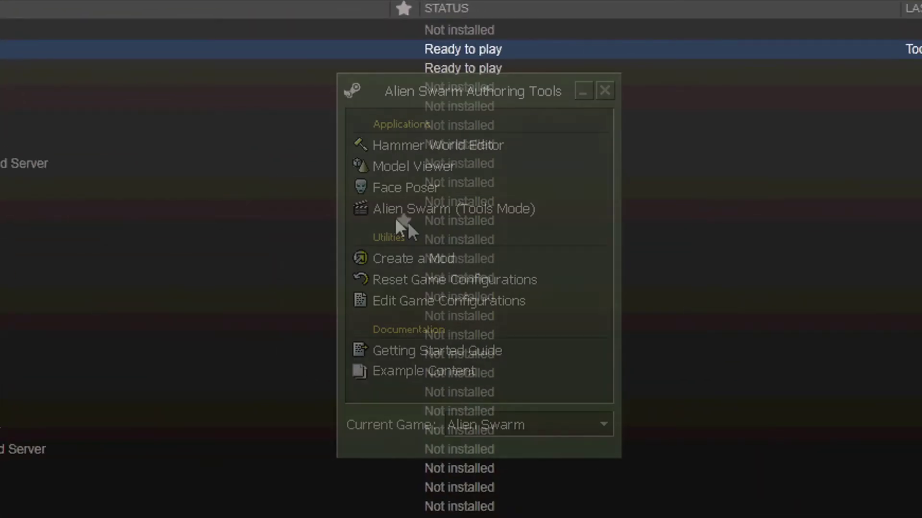
{"action": "left_click_drag", "start_coordinate": [477, 89], "coordinate": [463, 108]}
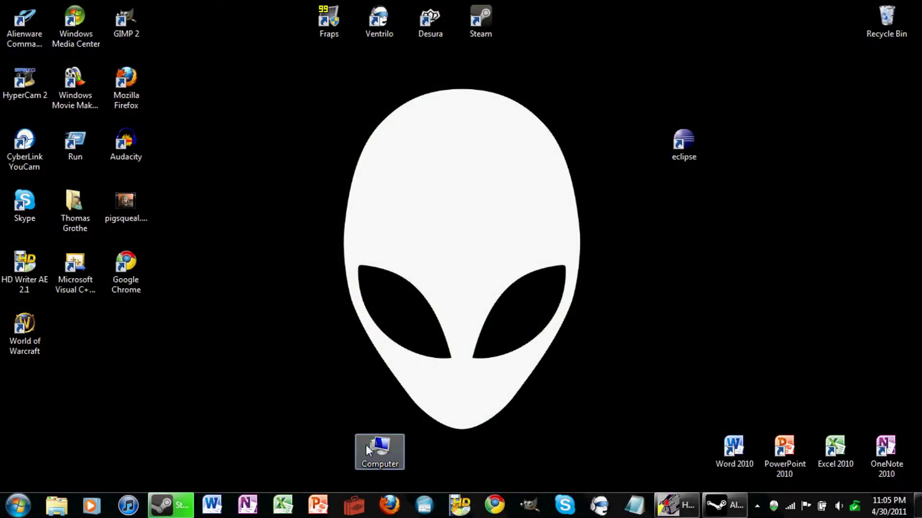
- Browse from Computer into OS (C:) and Program Files (x86)
{"action": "double_click", "coordinate": [379, 451]}
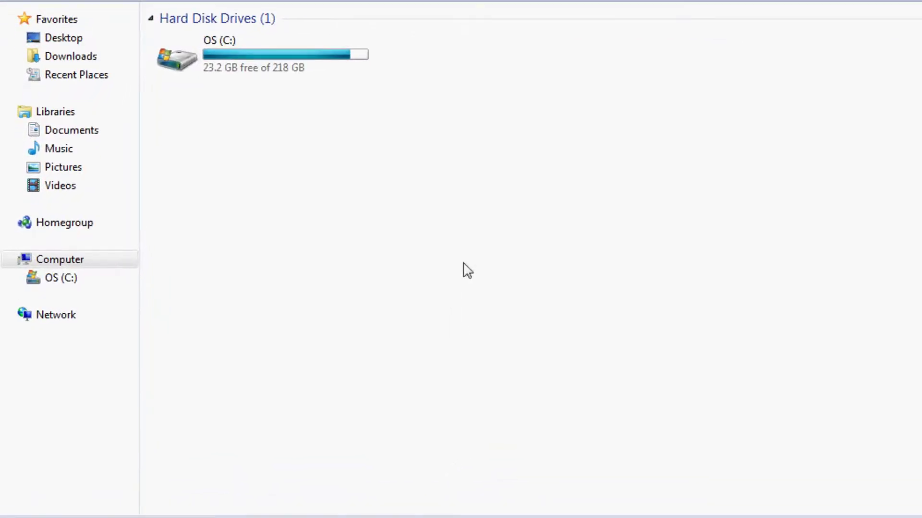
{"action": "double_click", "coordinate": [319, 61]}
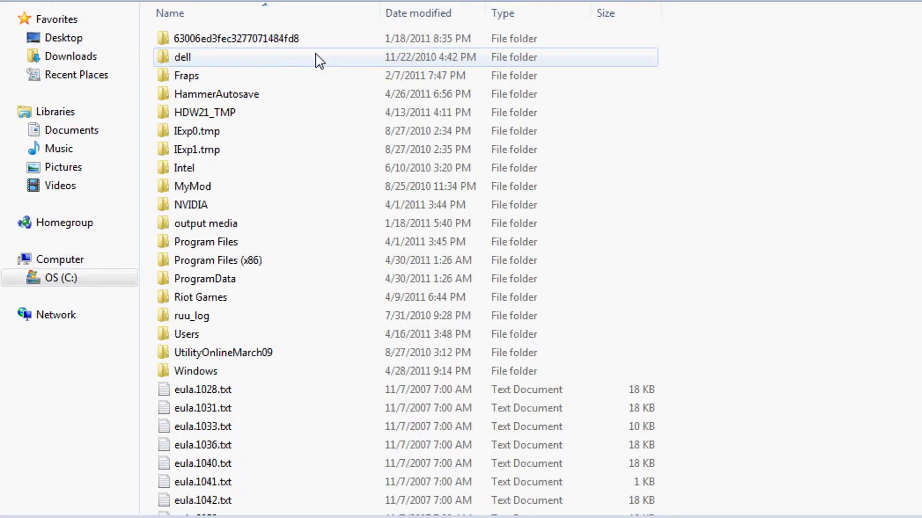
{"action": "double_click", "coordinate": [260, 261]}
{"action": "right_click", "coordinate": [263, 262]}
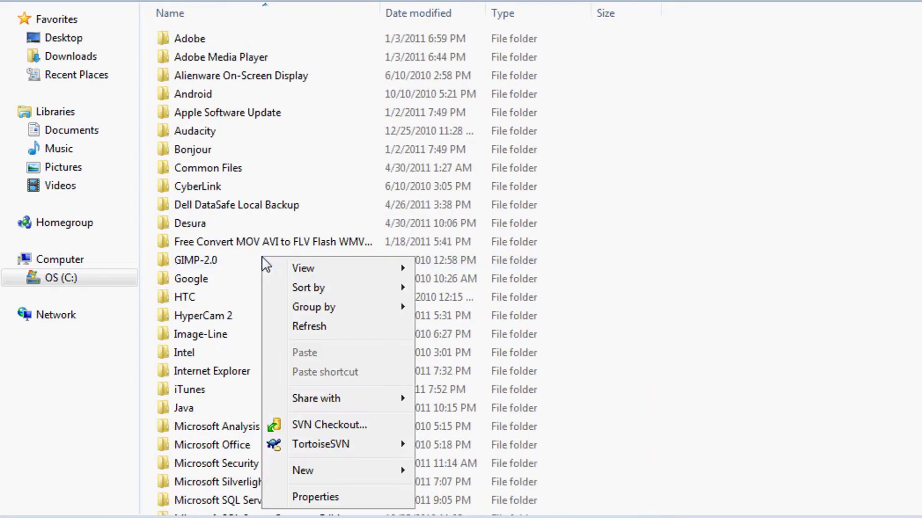
{"action": "left_click", "coordinate": [206, 344]}
{"action": "scroll", "coordinate": [207, 344], "scroll_direction": "down", "scroll_amount": 3}
{"action": "scroll", "coordinate": [206, 344], "scroll_direction": "down", "scroll_amount": 5}
{"action": "scroll", "coordinate": [206, 344], "scroll_direction": "down", "scroll_amount": 5}
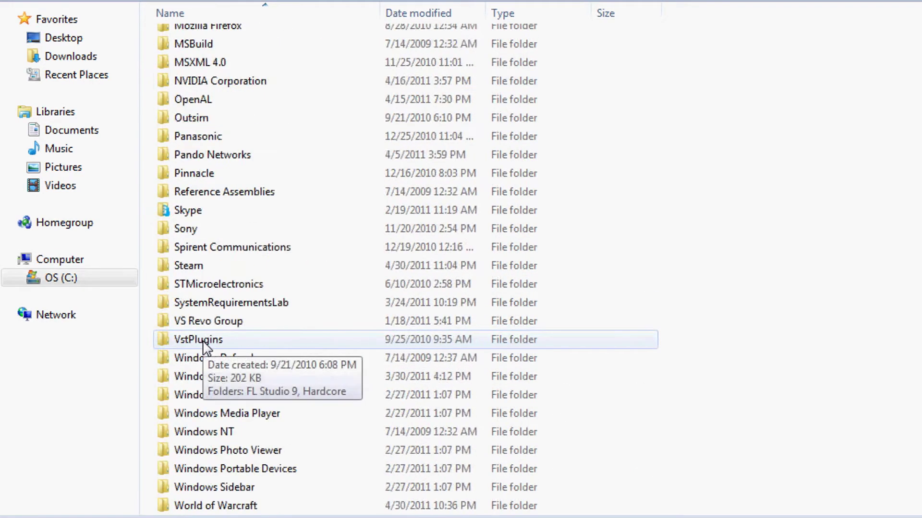
- Continue through Steam > SteamApps > common > portal 2 into the inner portal2 folder
{"action": "double_click", "coordinate": [189, 266]}
{"action": "double_click", "coordinate": [200, 261]}
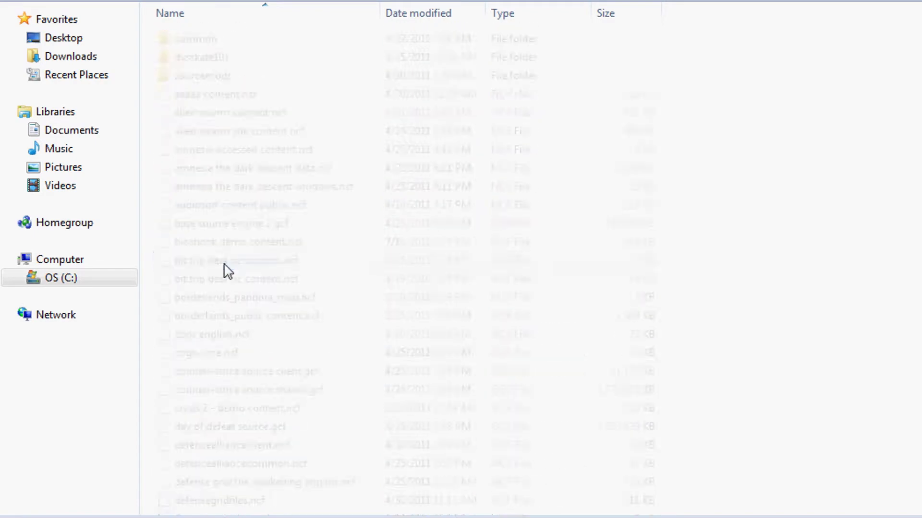
{"action": "left_click", "coordinate": [196, 38]}
{"action": "double_click", "coordinate": [224, 45]}
{"action": "scroll", "coordinate": [288, 382], "scroll_direction": "down", "scroll_amount": 1}
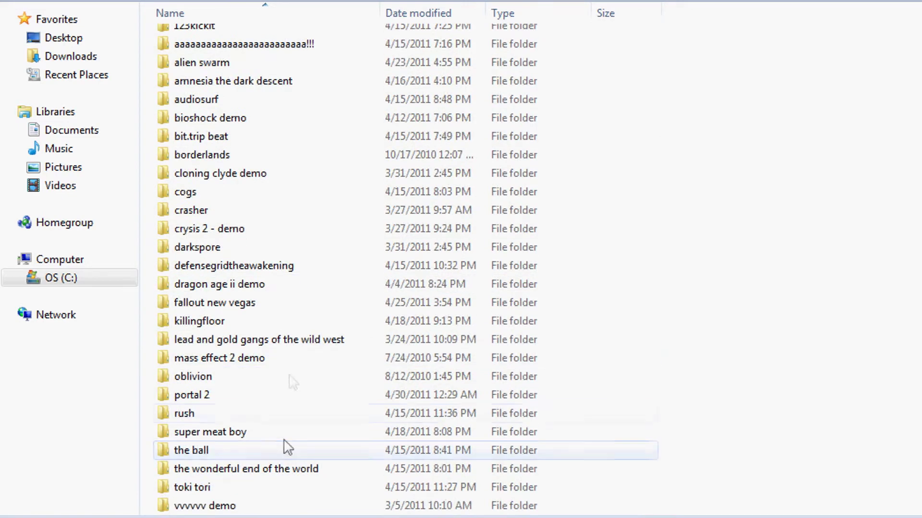
{"action": "double_click", "coordinate": [239, 395]}
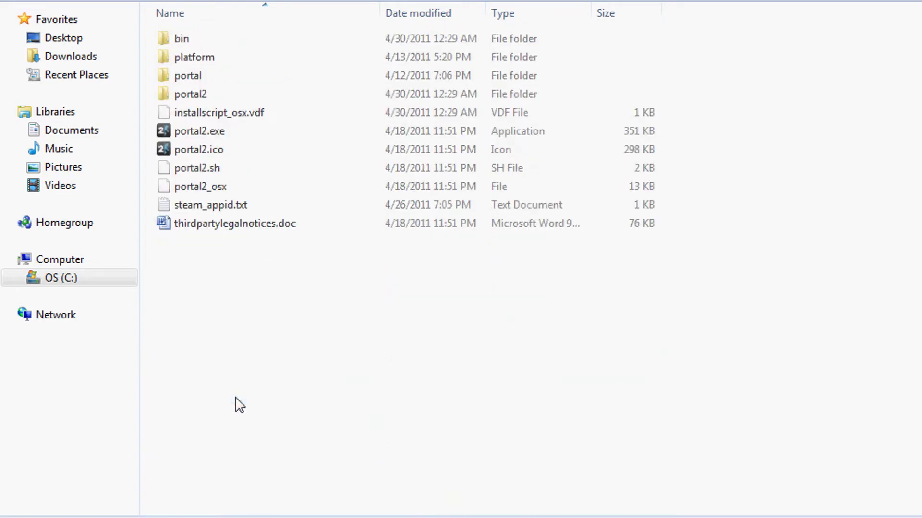
{"action": "double_click", "coordinate": [191, 95]}
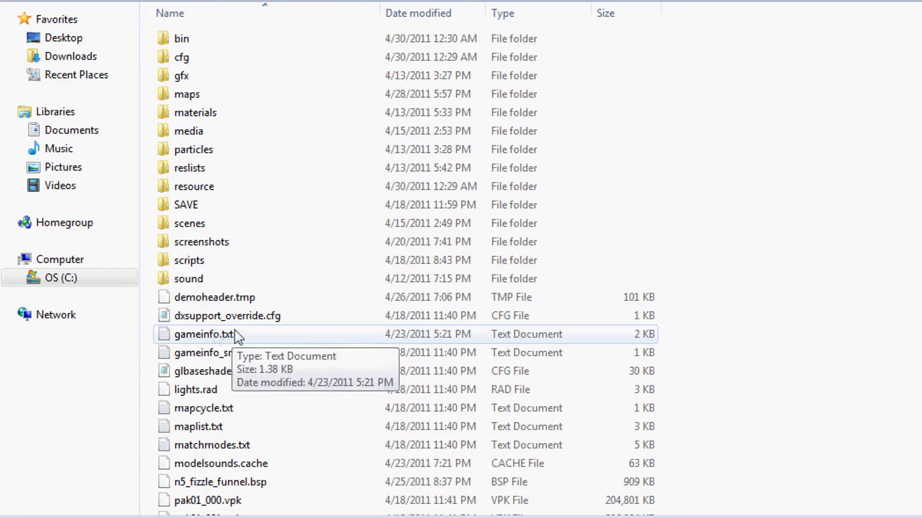
- View gameinfo.txt in Notepad full screen and select the "game" "platform" search path line
{"action": "double_click", "coordinate": [204, 334]}
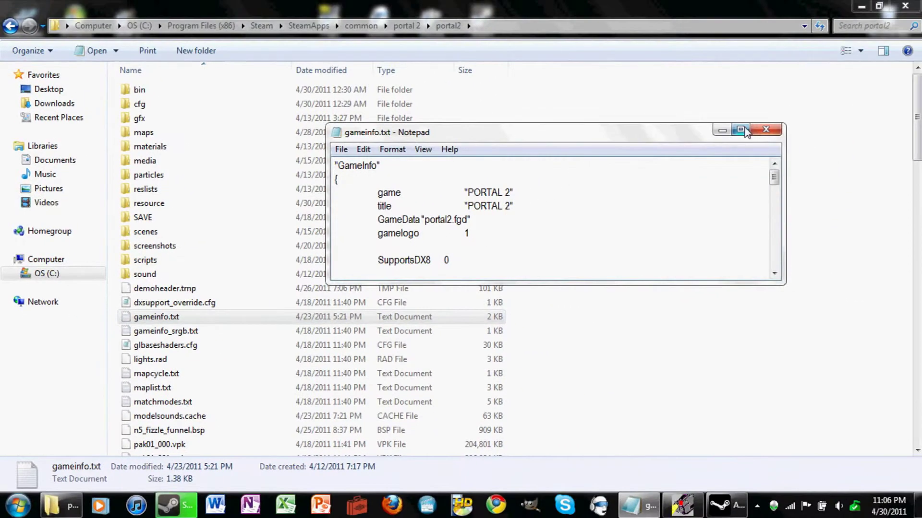
{"action": "left_click", "coordinate": [742, 130]}
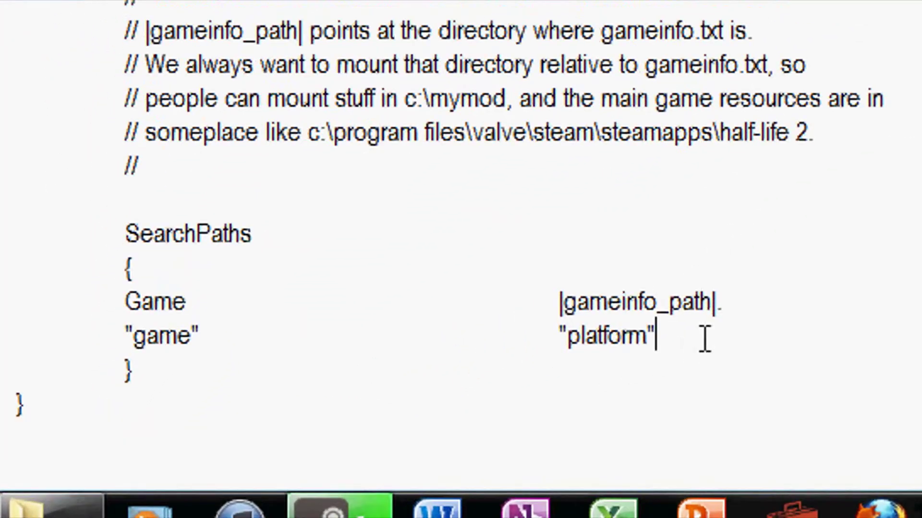
{"action": "left_click_drag", "start_coordinate": [657, 337], "coordinate": [234, 324]}
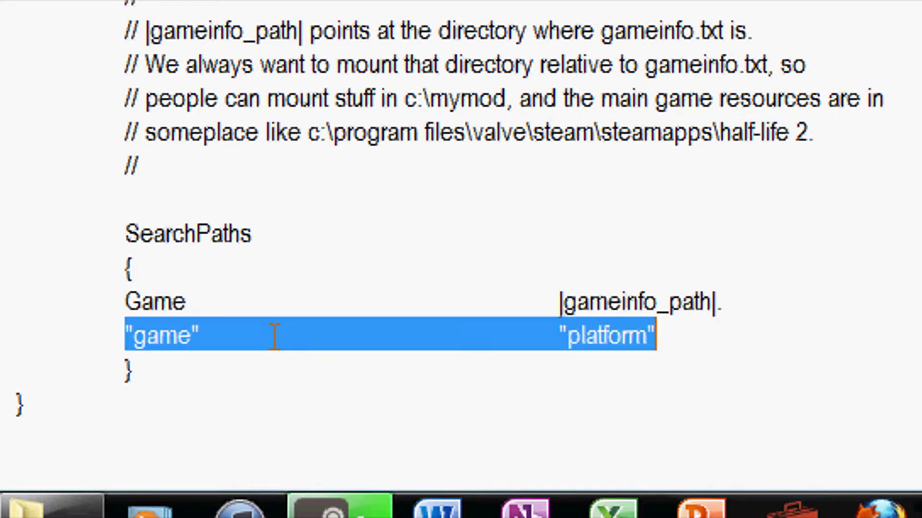
{"action": "key", "text": "Delete"}
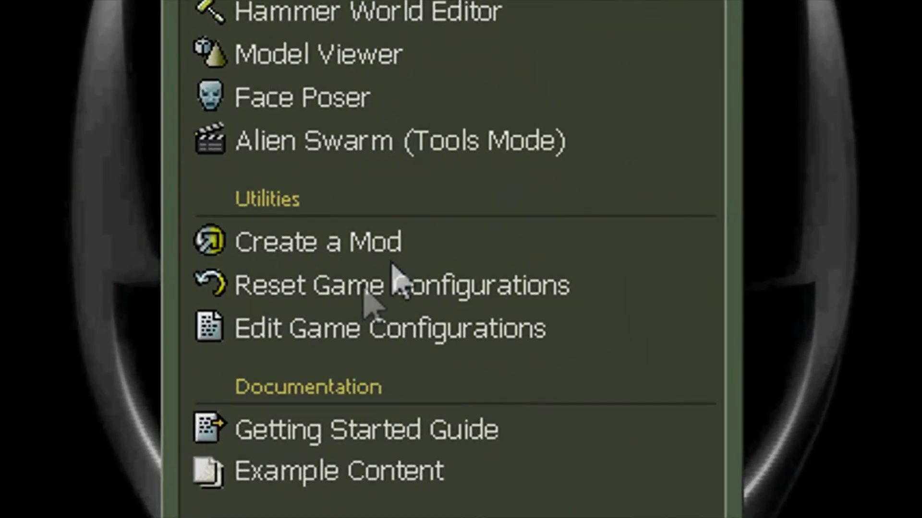
- Open Edit Game Configurations, keep Alien Swarm listed, and add a new configuration
{"action": "left_click", "coordinate": [371, 299]}
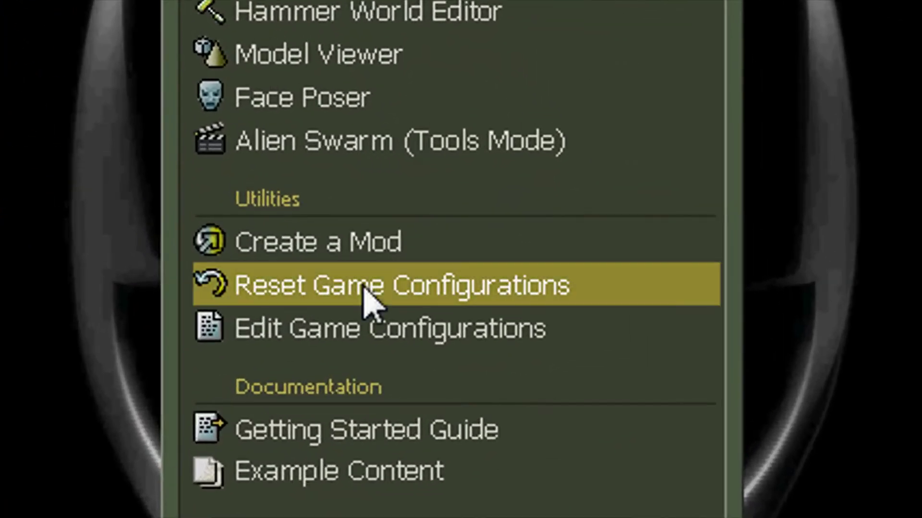
{"action": "left_click", "coordinate": [360, 332]}
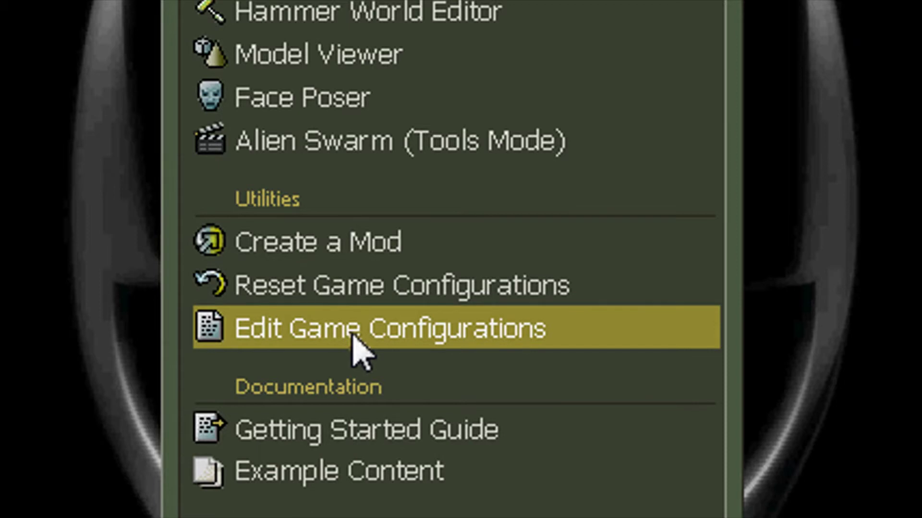
{"action": "double_click", "coordinate": [360, 338]}
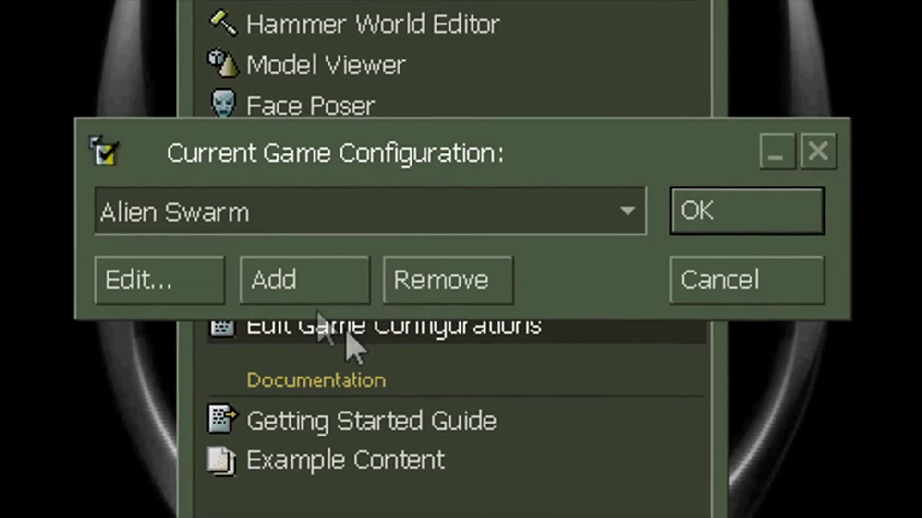
{"action": "left_click", "coordinate": [375, 216]}
{"action": "left_click", "coordinate": [376, 249]}
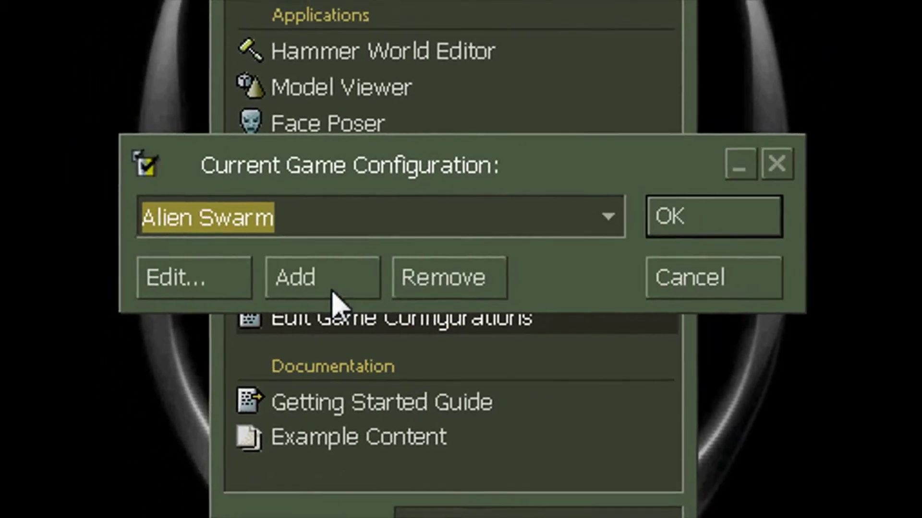
{"action": "left_click", "coordinate": [328, 278]}
{"action": "type", "text": "Portal 2"}
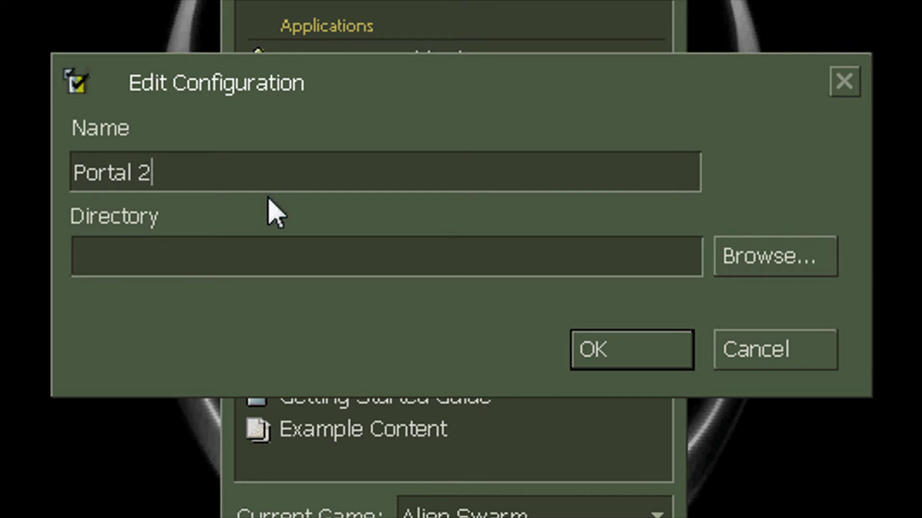
- Browse for the new Portal 2 configuration's game directory
{"action": "left_click", "coordinate": [785, 256]}
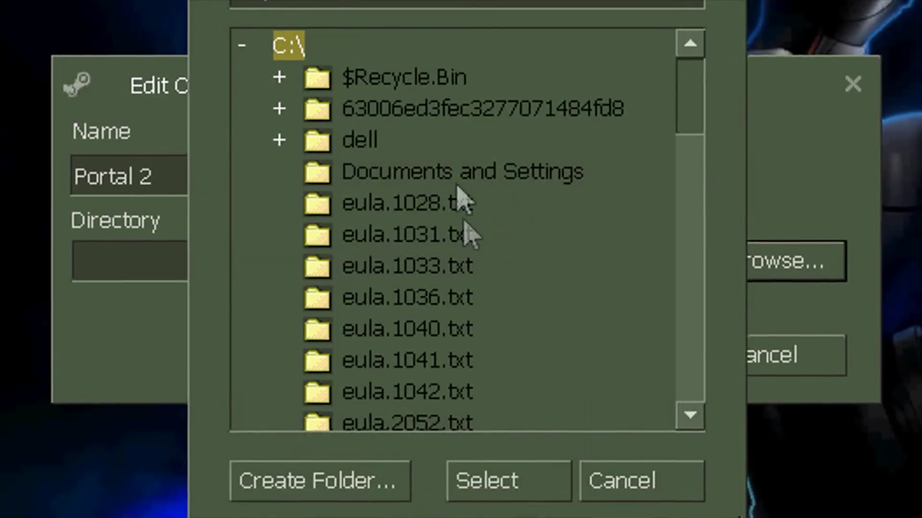
{"action": "left_click_drag", "start_coordinate": [692, 94], "coordinate": [721, 346]}
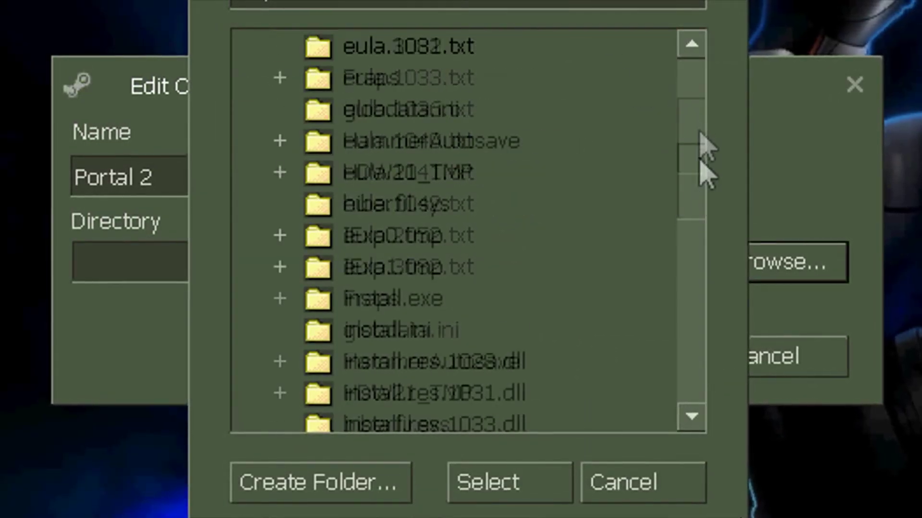
- Point the directory to Steam\SteamApps\common\portal 2, choosing portal2.exe
{"action": "left_click", "coordinate": [403, 173]}
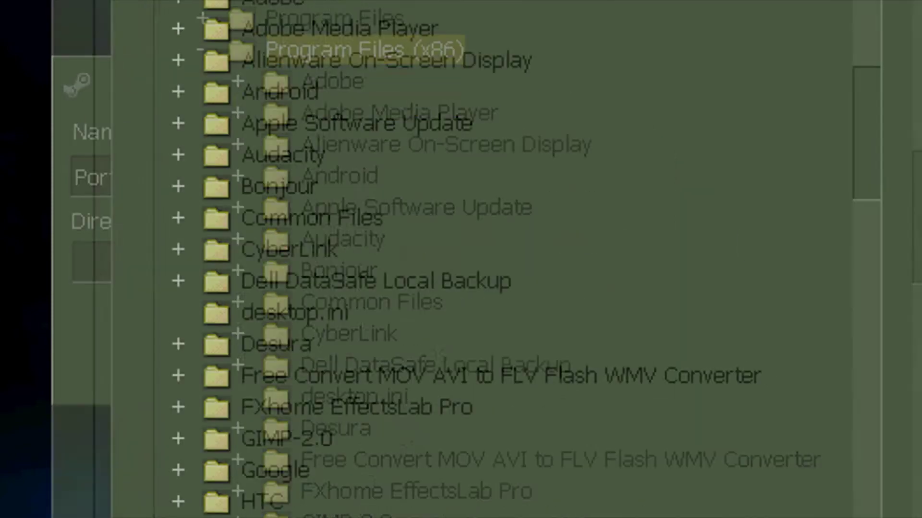
{"action": "scroll", "coordinate": [539, 351], "scroll_direction": "down", "scroll_amount": 10}
{"action": "scroll", "coordinate": [539, 352], "scroll_direction": "down", "scroll_amount": 10}
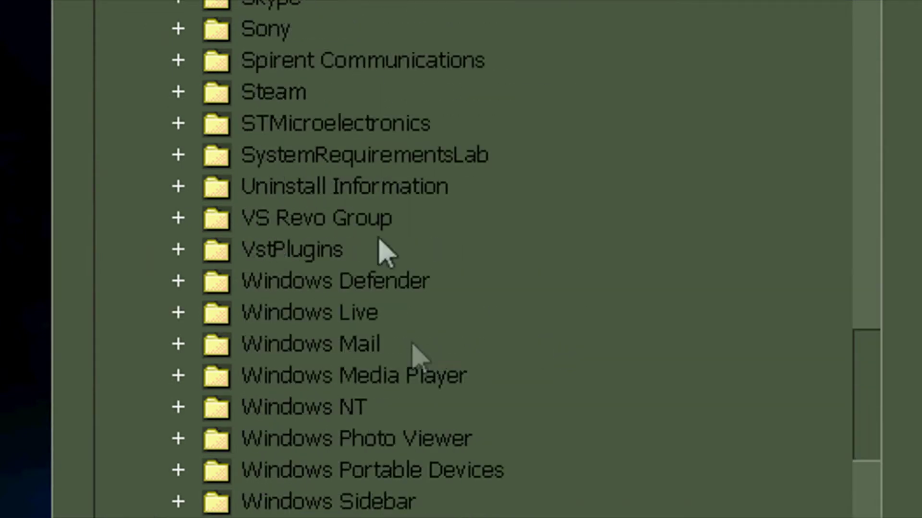
{"action": "double_click", "coordinate": [274, 92]}
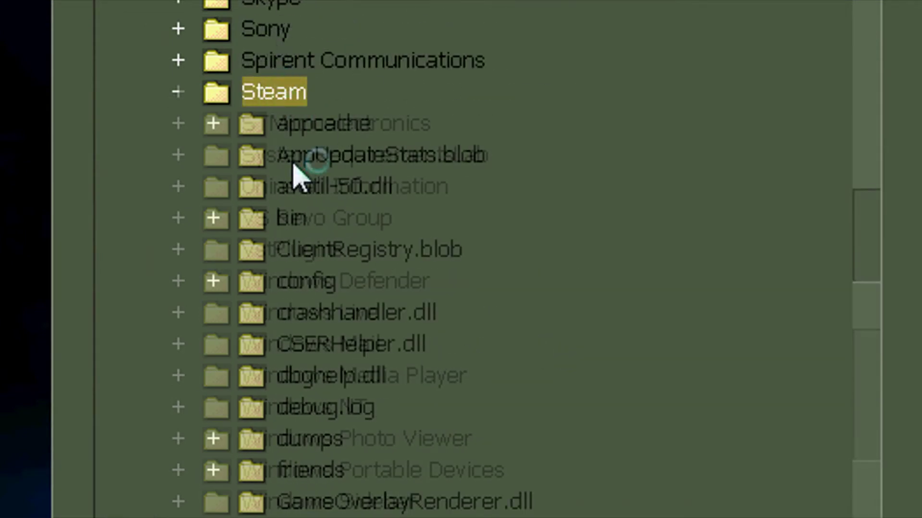
{"action": "scroll", "coordinate": [303, 173], "scroll_direction": "down", "scroll_amount": 5}
{"action": "scroll", "coordinate": [310, 209], "scroll_direction": "down", "scroll_amount": 5}
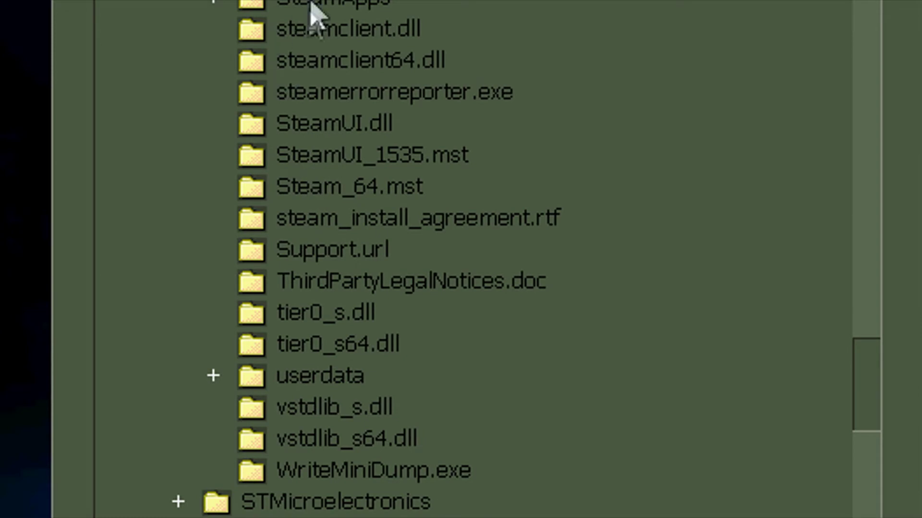
{"action": "double_click", "coordinate": [406, 119]}
{"action": "scroll", "coordinate": [411, 129], "scroll_direction": "down", "scroll_amount": 8}
{"action": "scroll", "coordinate": [424, 155], "scroll_direction": "up", "scroll_amount": 3}
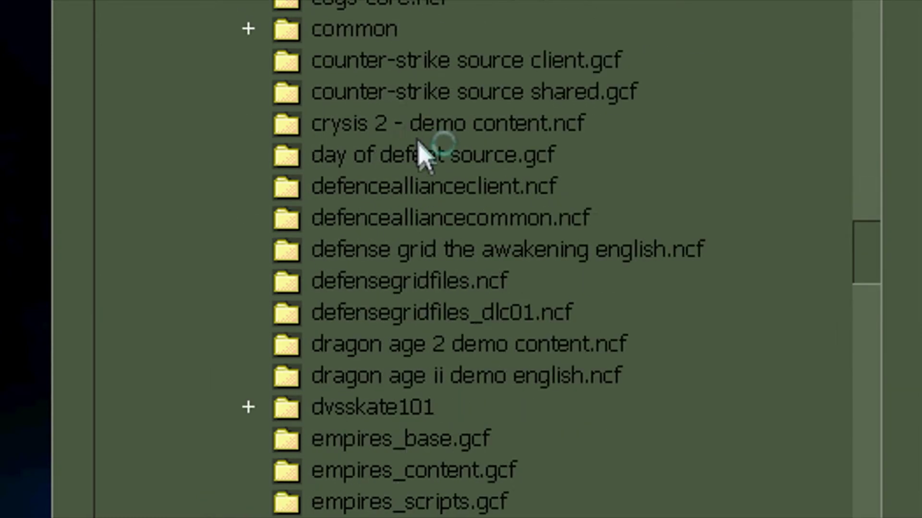
{"action": "double_click", "coordinate": [375, 32]}
{"action": "scroll", "coordinate": [400, 119], "scroll_direction": "down", "scroll_amount": 5}
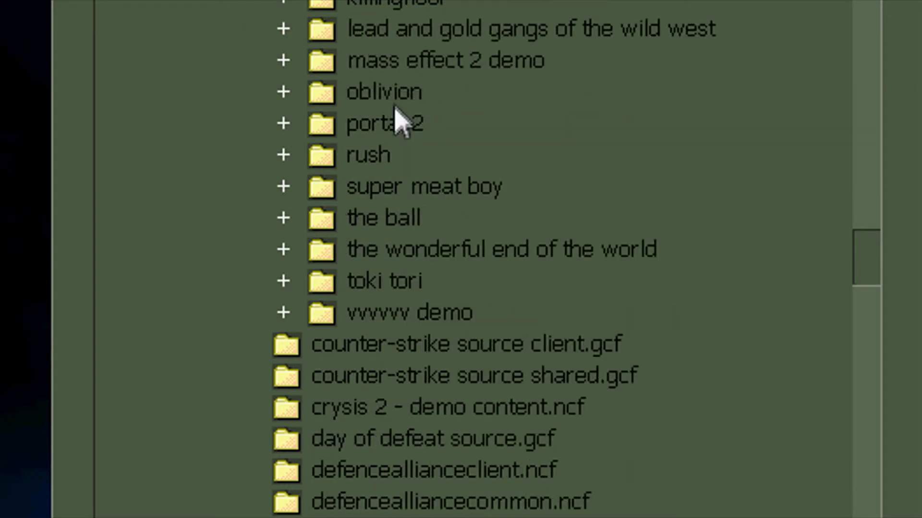
{"action": "double_click", "coordinate": [386, 124]}
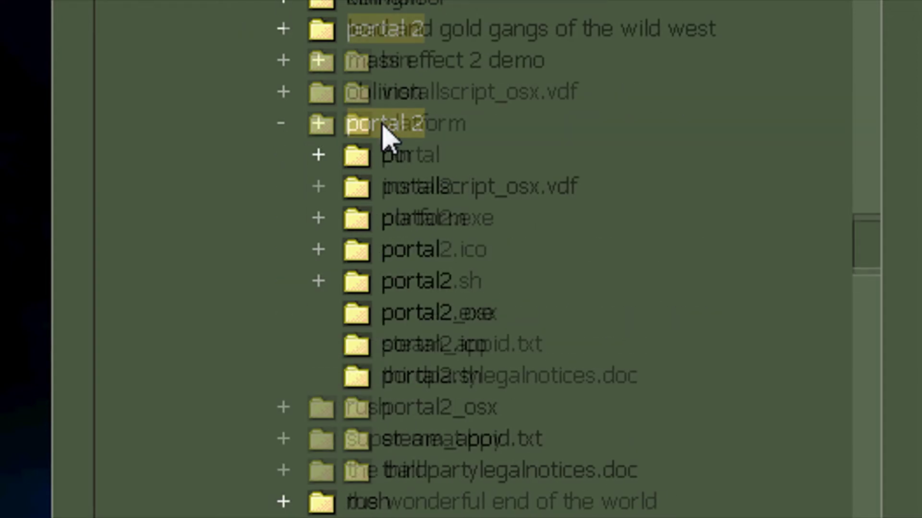
{"action": "left_click", "coordinate": [430, 220]}
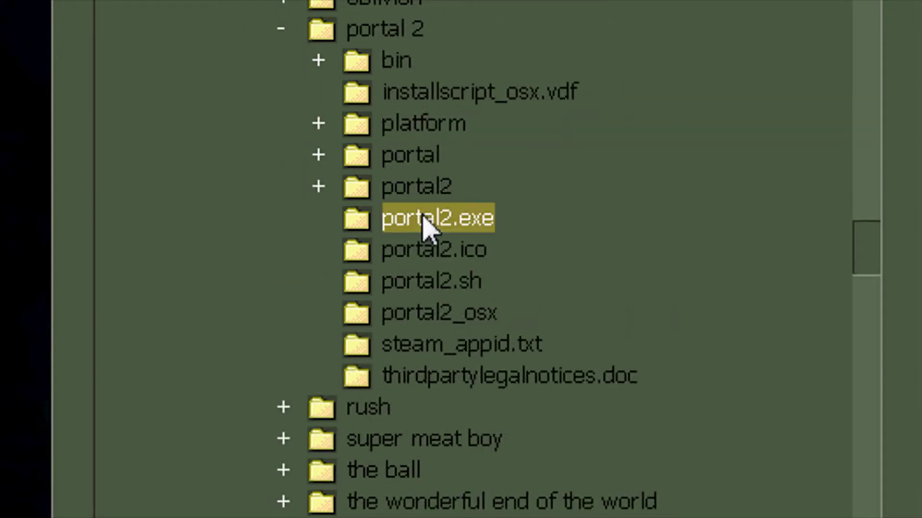
{"action": "left_click", "coordinate": [606, 492]}
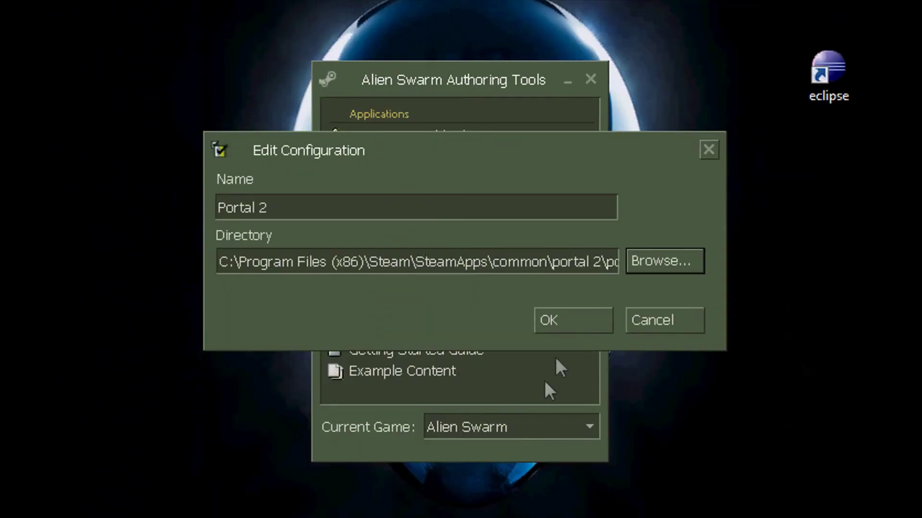
- Confirm the configuration, make Portal 2 the current game, and launch Hammer World Editor
{"action": "left_click", "coordinate": [563, 322]}
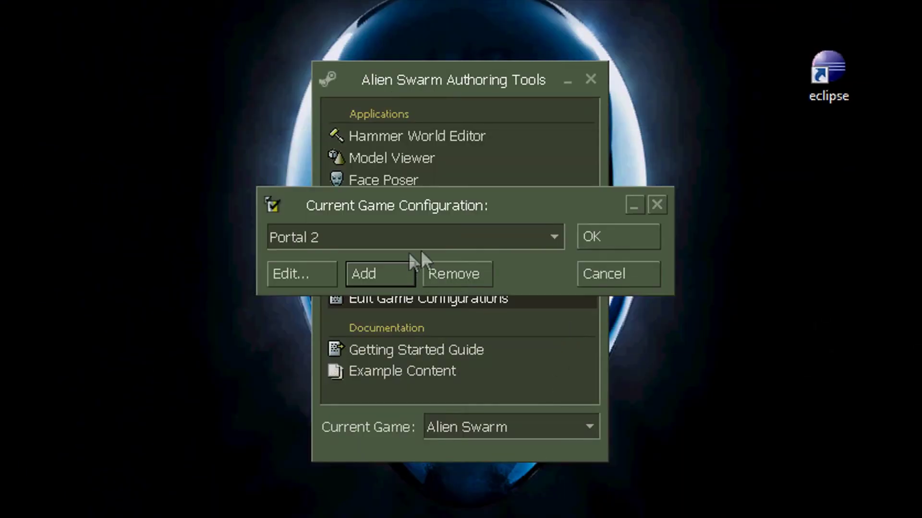
{"action": "left_click", "coordinate": [431, 241]}
{"action": "left_click", "coordinate": [601, 235]}
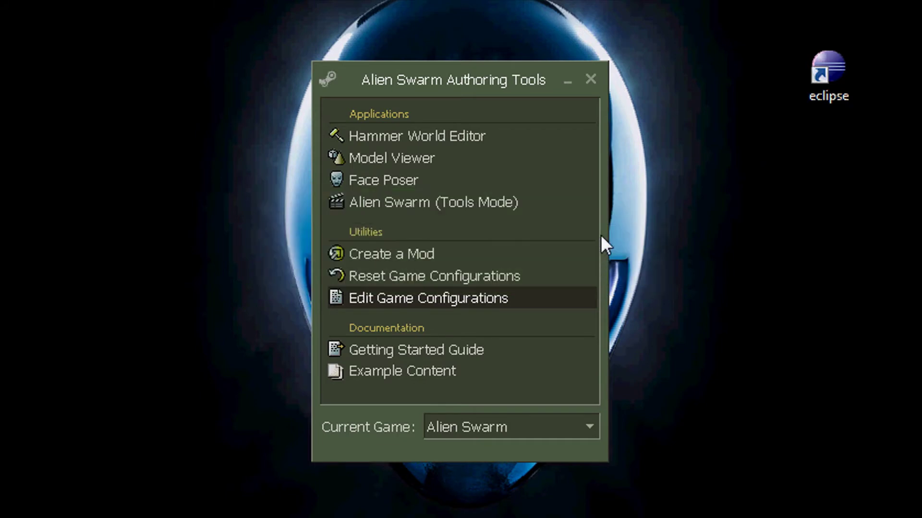
{"action": "left_click", "coordinate": [493, 426]}
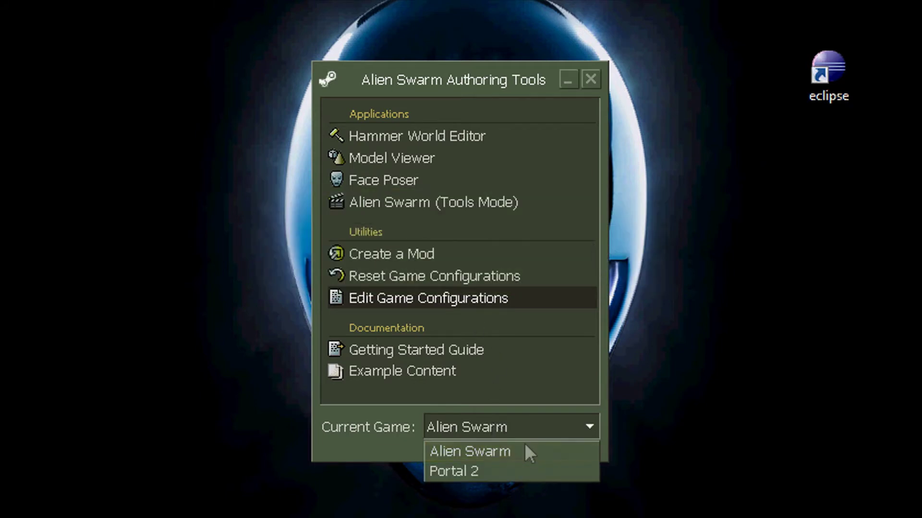
{"action": "left_click", "coordinate": [476, 477]}
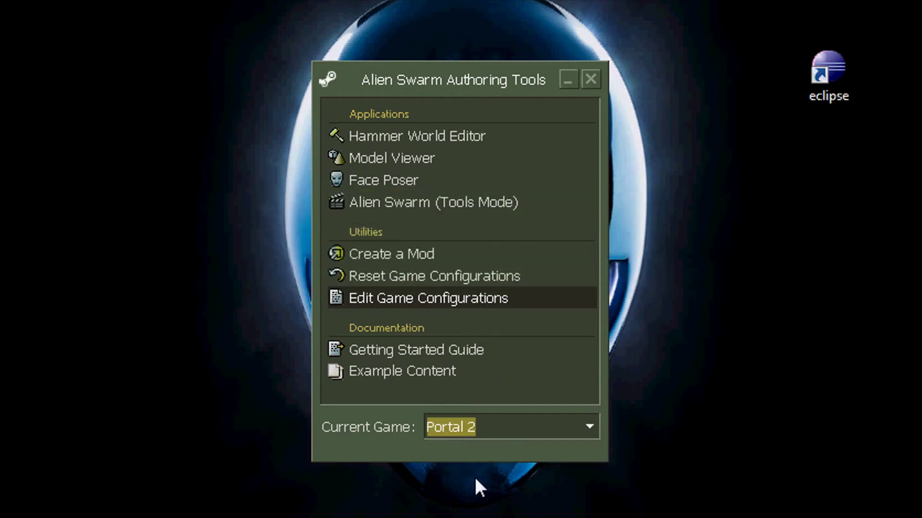
{"action": "double_click", "coordinate": [405, 136]}
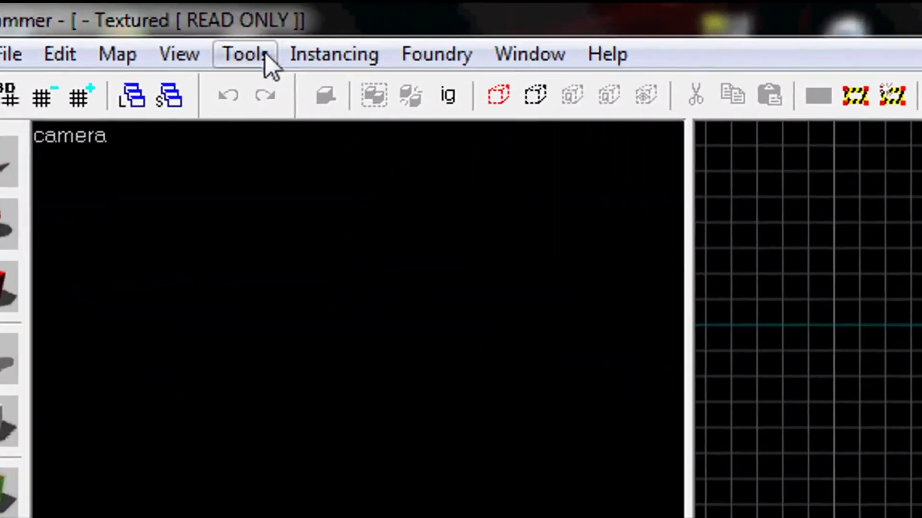
- Reach the game data files list in Tools > Options and add a new entry
{"action": "left_click", "coordinate": [245, 54]}
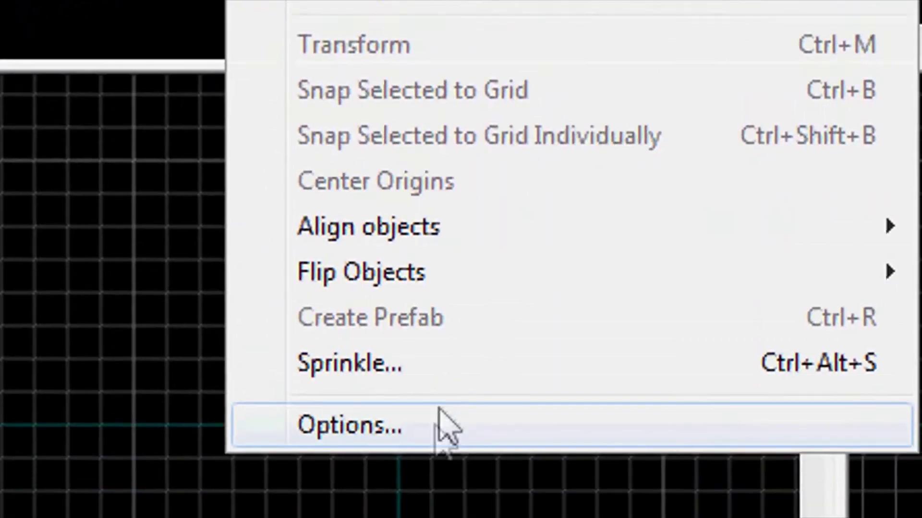
{"action": "left_click", "coordinate": [202, 358]}
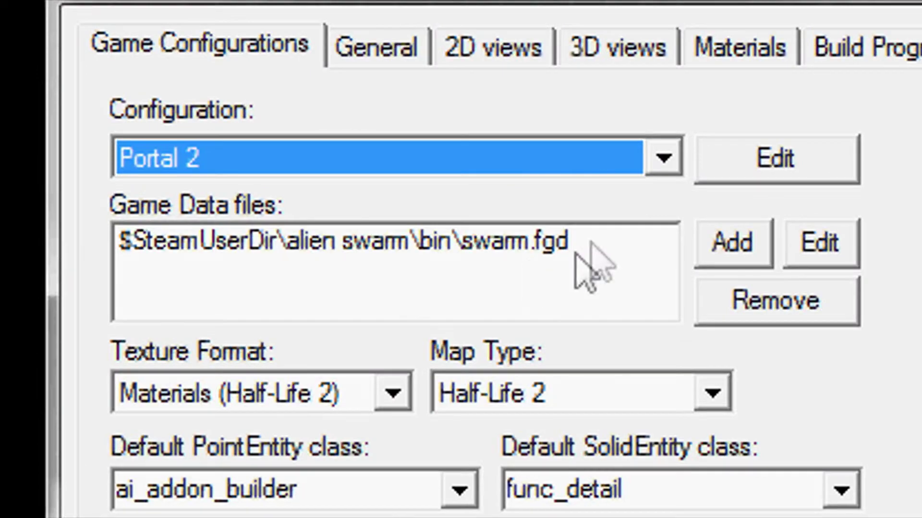
{"action": "left_click", "coordinate": [606, 244]}
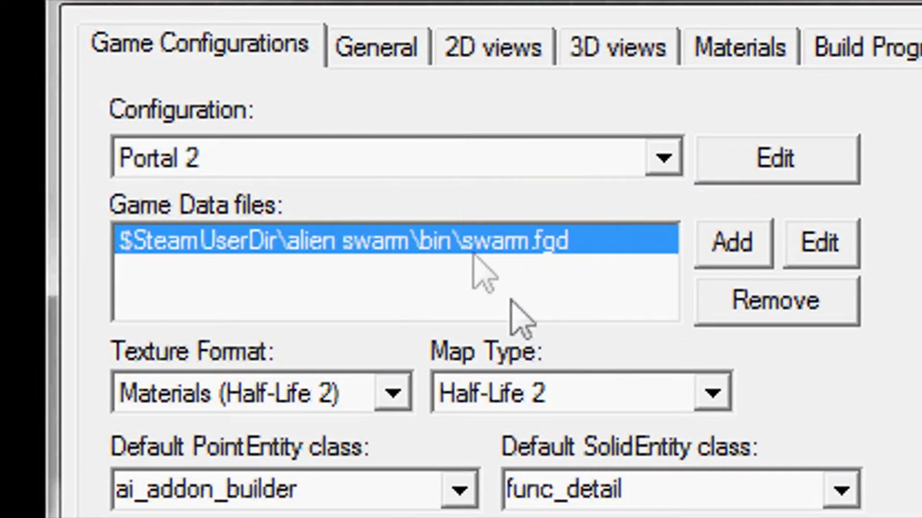
{"action": "left_click", "coordinate": [734, 245]}
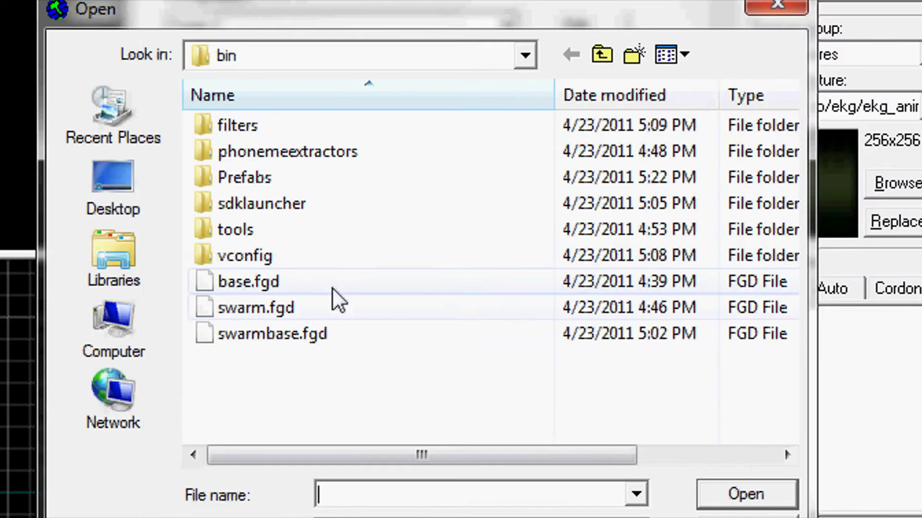
- Load Documents\portal2.fgd as a game data file and save the options
{"action": "left_click", "coordinate": [147, 230]}
{"action": "double_click", "coordinate": [380, 100]}
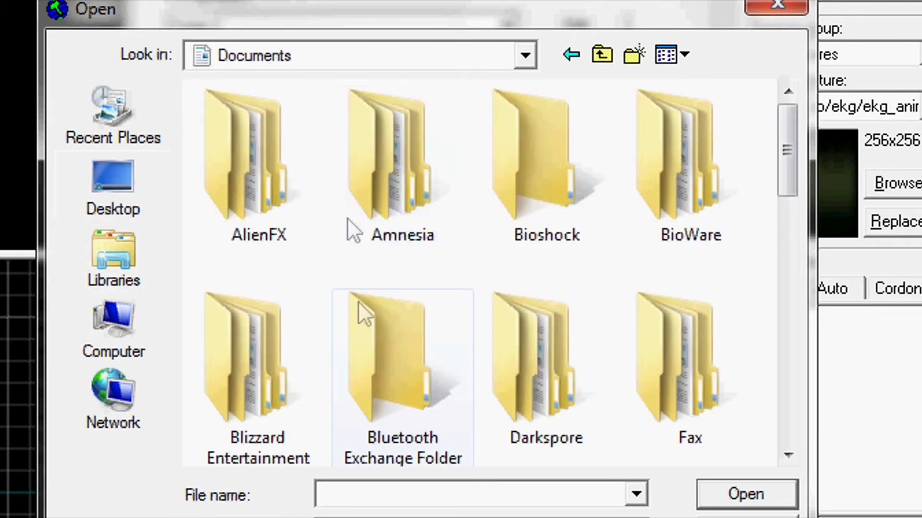
{"action": "scroll", "coordinate": [354, 341], "scroll_direction": "down", "scroll_amount": 5}
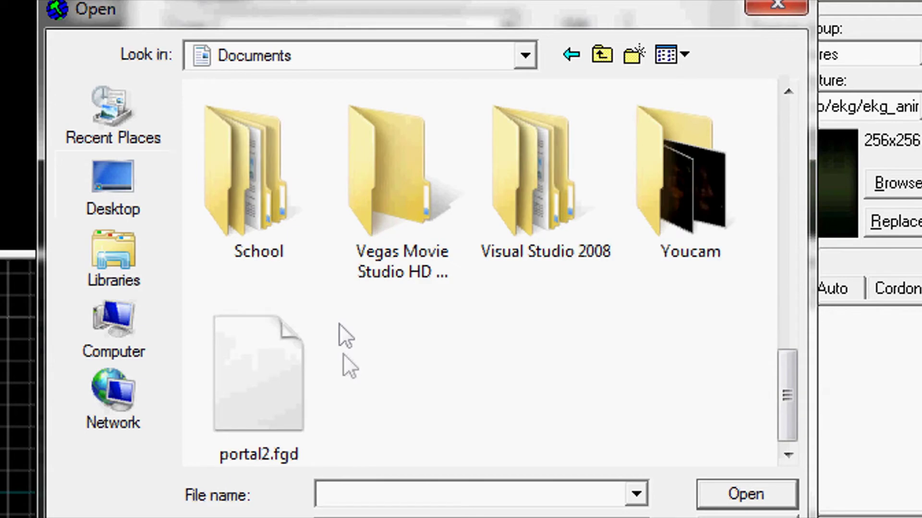
{"action": "left_click", "coordinate": [286, 408]}
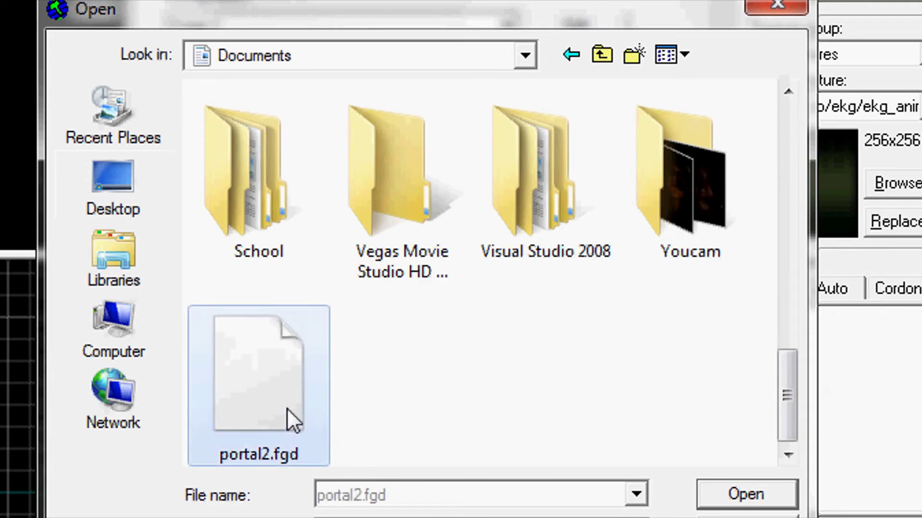
{"action": "double_click", "coordinate": [290, 380]}
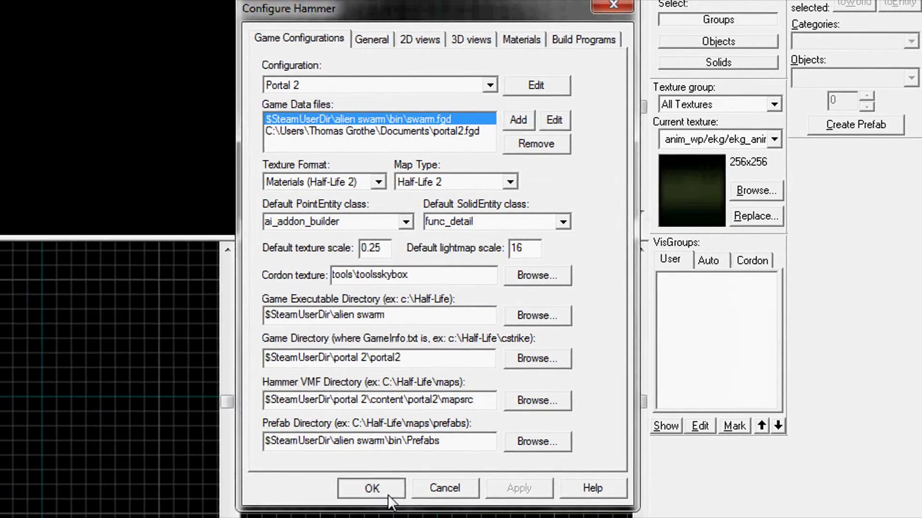
{"action": "left_click", "coordinate": [389, 495]}
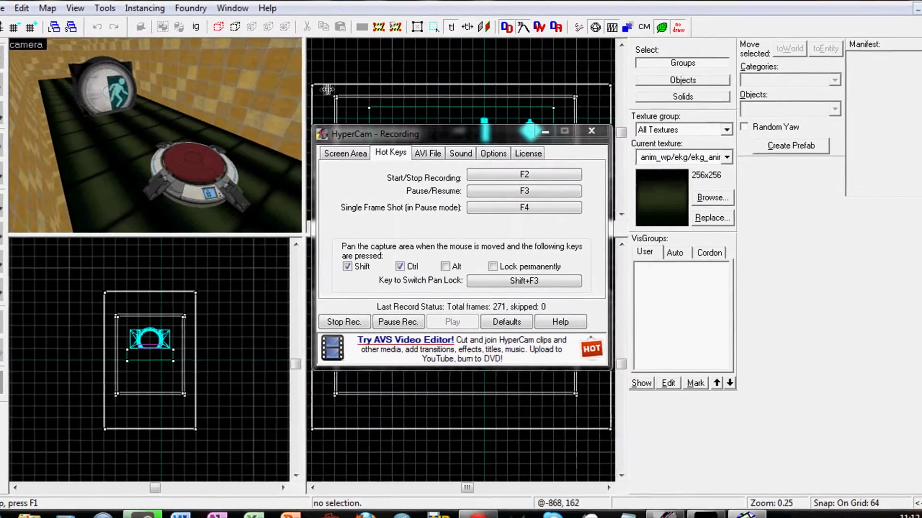
- Bring up the Run Map settings (F9) in Expert mode with the Default configuration
{"action": "key", "text": "F9"}
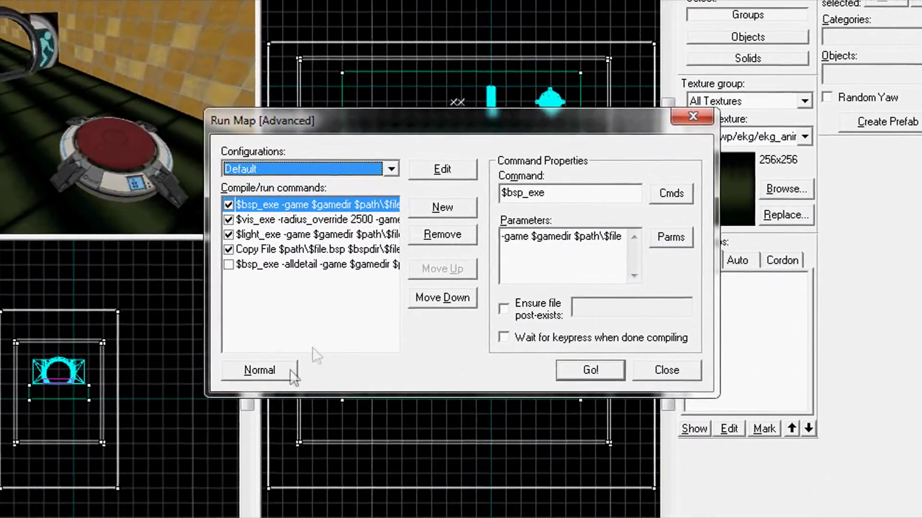
{"action": "left_click", "coordinate": [259, 370]}
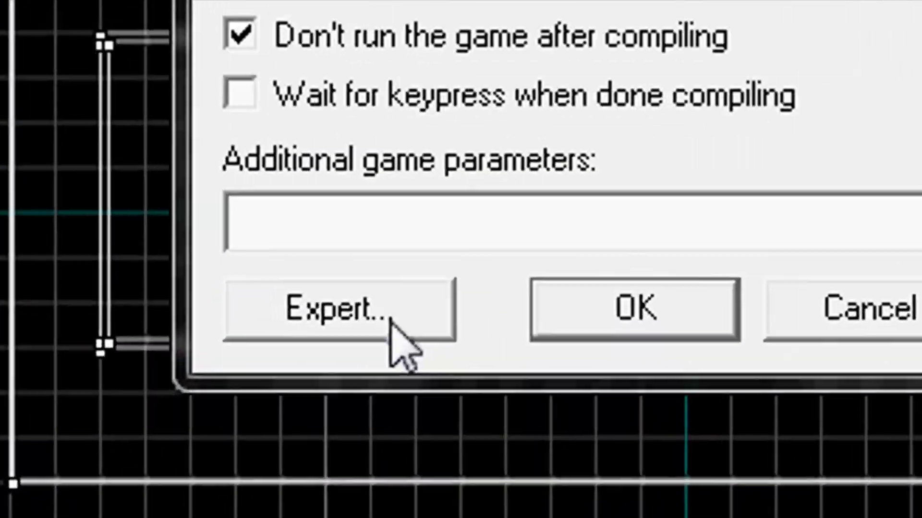
{"action": "left_click", "coordinate": [366, 455]}
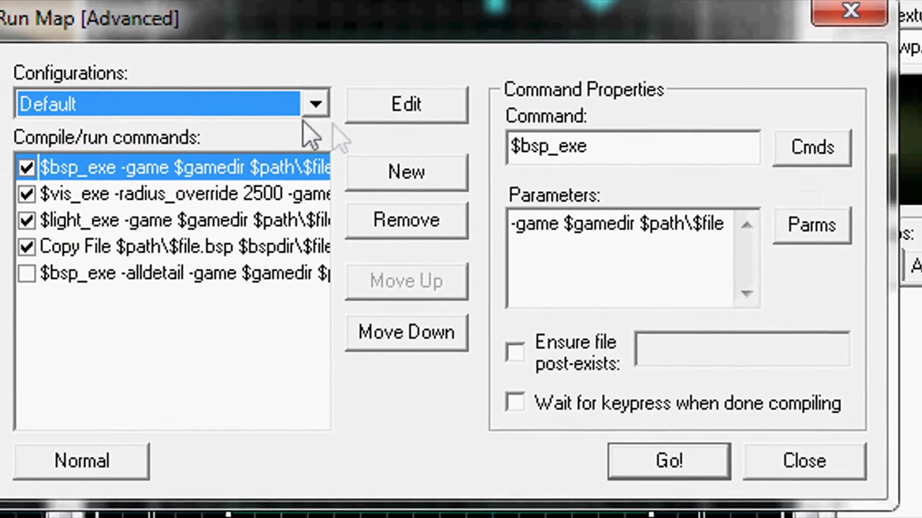
{"action": "left_click", "coordinate": [339, 111]}
{"action": "left_click", "coordinate": [216, 126]}
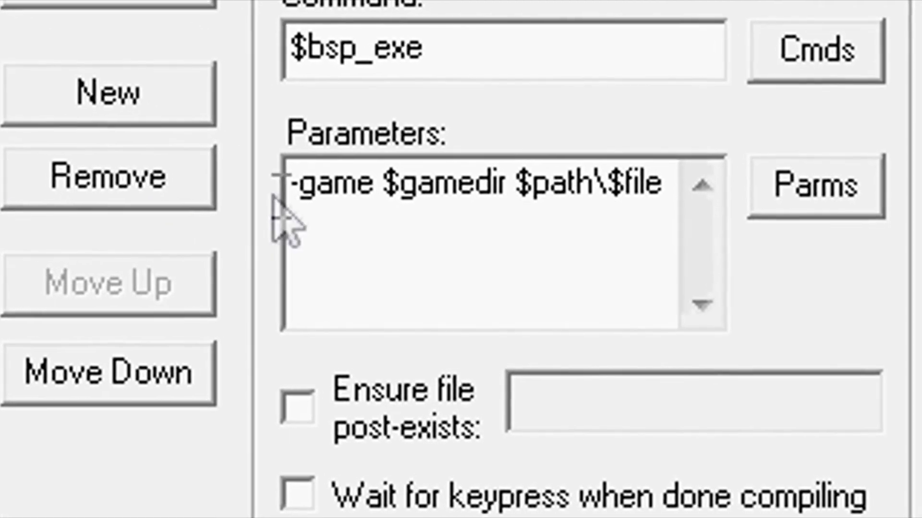
- Review the bsp command parameters and the alldetail entry, then run the compile
{"action": "left_click", "coordinate": [291, 184]}
{"action": "triple_click", "coordinate": [292, 184]}
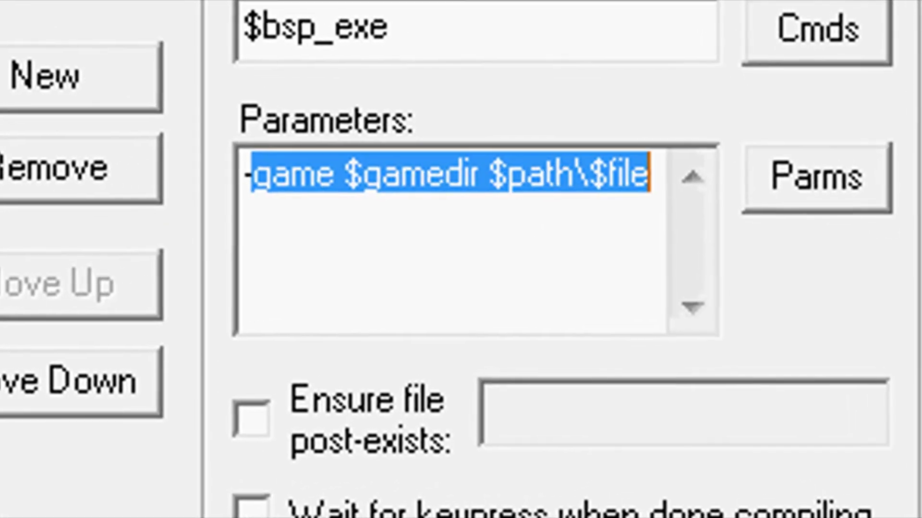
{"action": "left_click", "coordinate": [421, 184]}
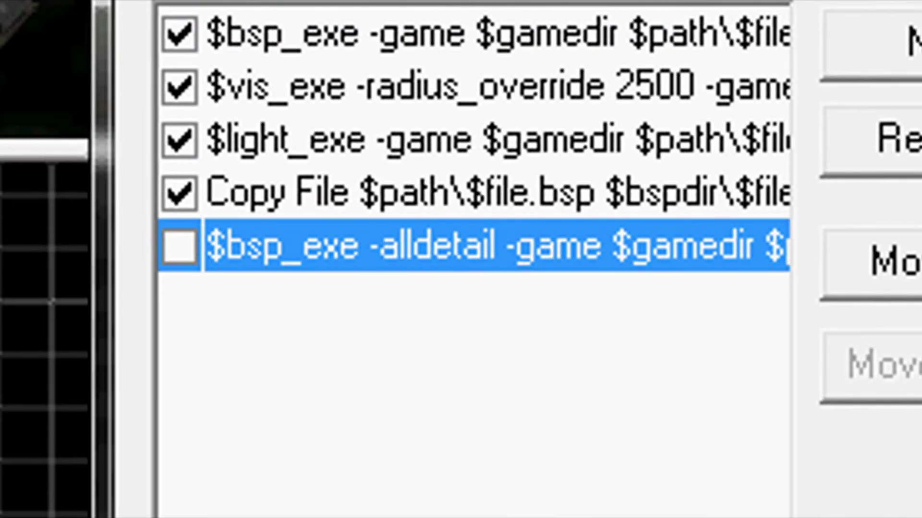
{"action": "left_click", "coordinate": [209, 246]}
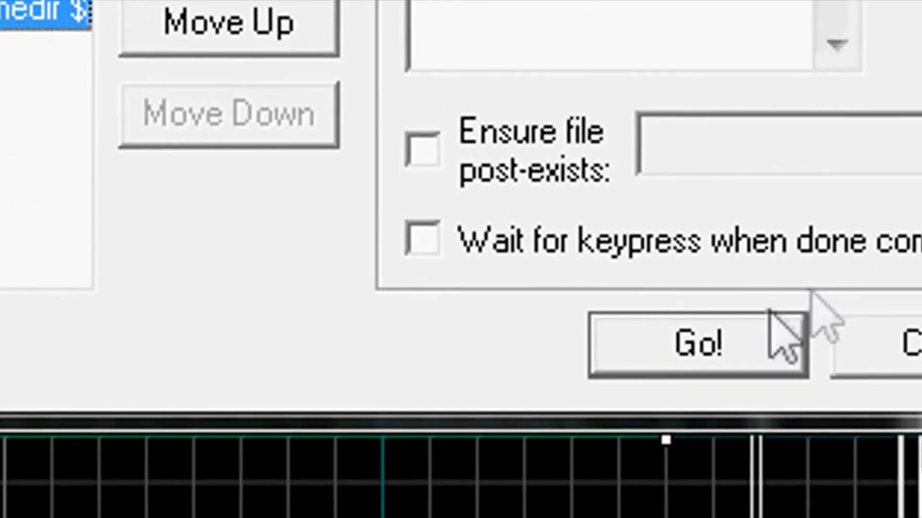
{"action": "left_click", "coordinate": [785, 338]}
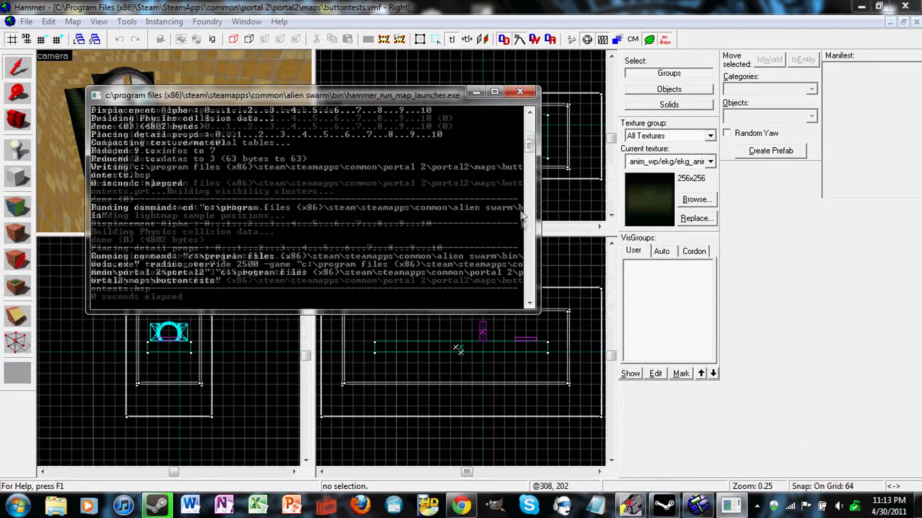